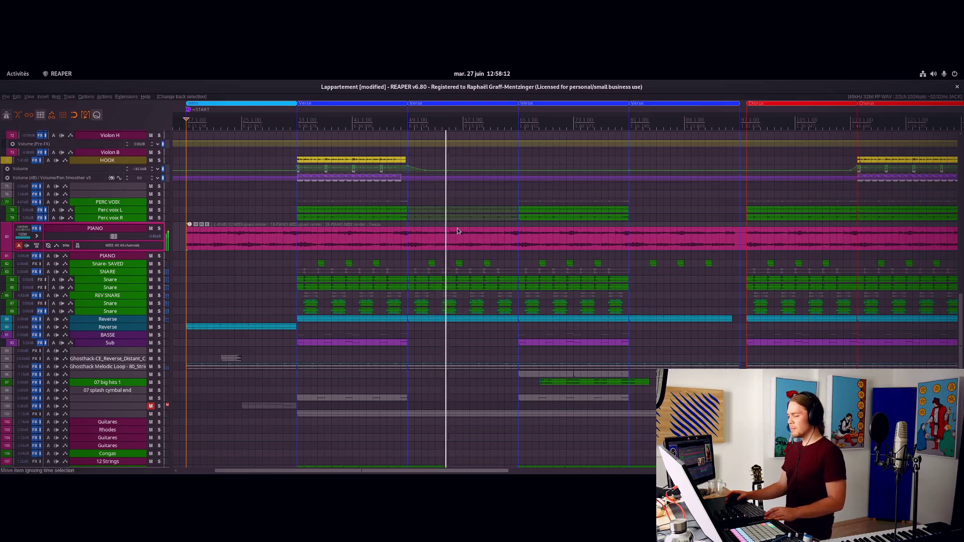
- Look through the verse arrangement, from the lower instrument tracks up to the vocal tracks and back to the violins
scroll(415, 251, down, 5)
scroll(454, 360, down, 3)
scroll(454, 296, up, 12)
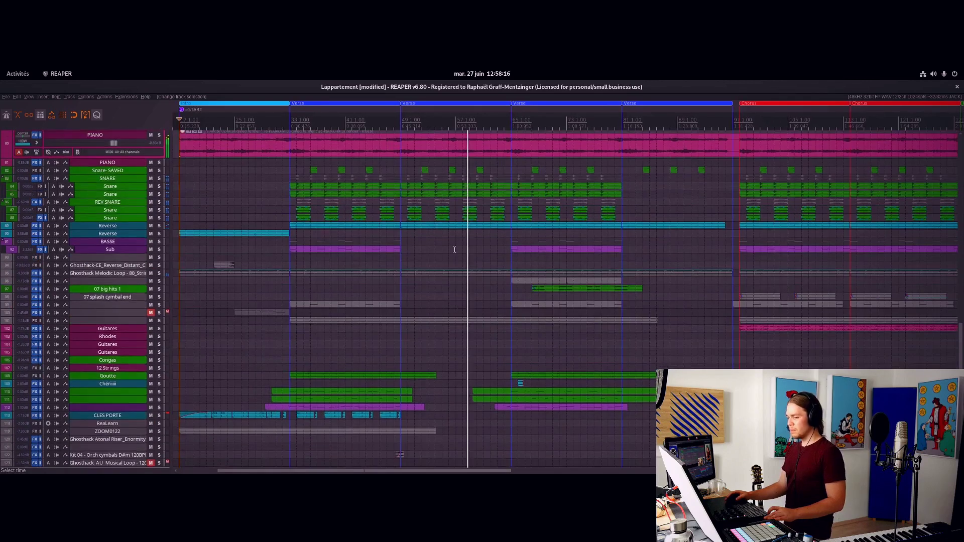
scroll(460, 282, up, 10)
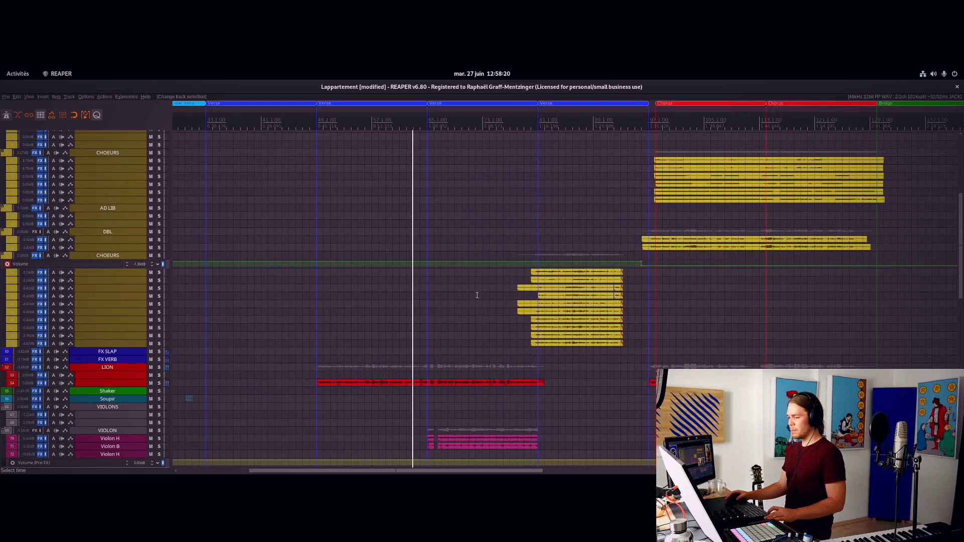
scroll(452, 296, up, 6)
scroll(448, 166, up, 4)
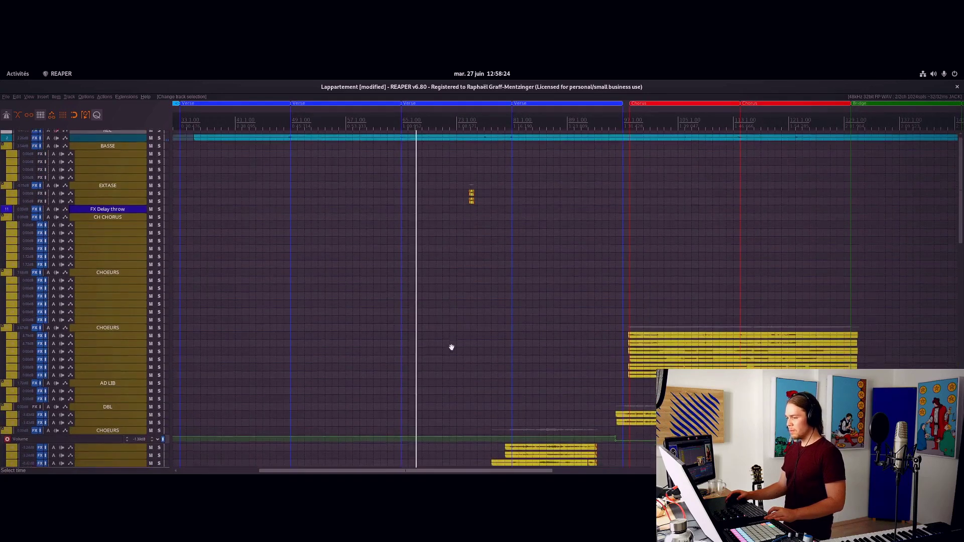
scroll(451, 351, down, 4)
scroll(465, 378, down, 5)
scroll(464, 286, down, 4)
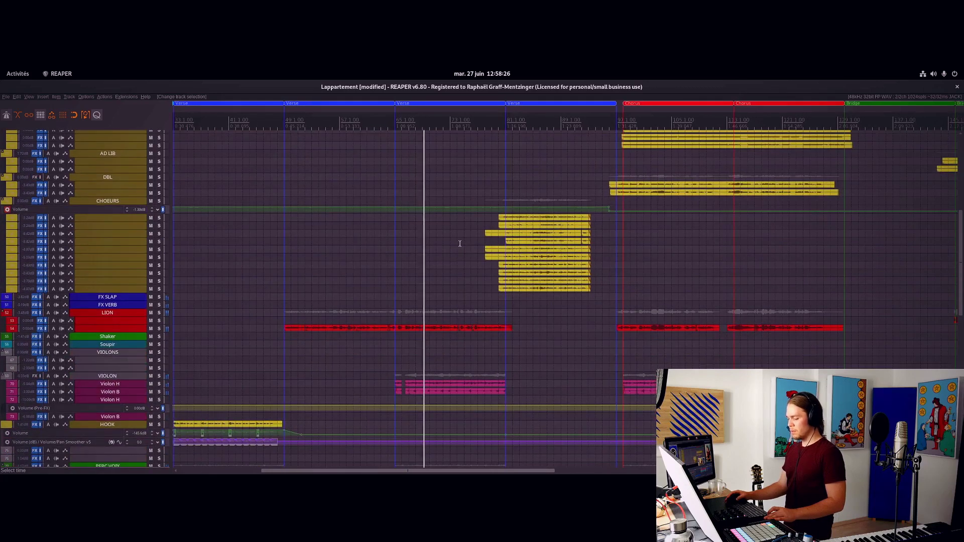
- Show the mixer and look through the arrangement at the first chorus, from the LION vocals down to the guitars
key(ctrl+m)
scroll(486, 350, right, 4)
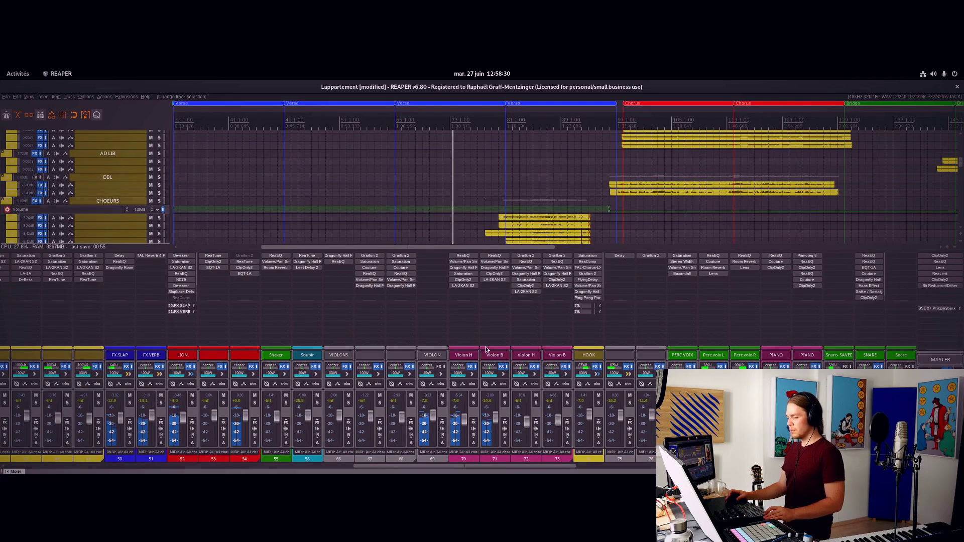
scroll(502, 201, down, 8)
scroll(494, 188, right, 1)
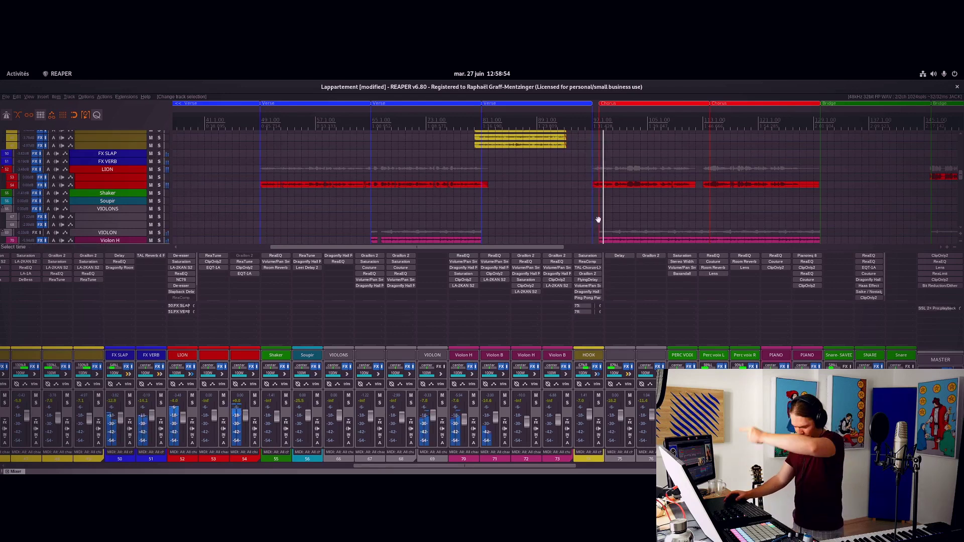
scroll(599, 219, right, 5)
scroll(540, 215, down, 5)
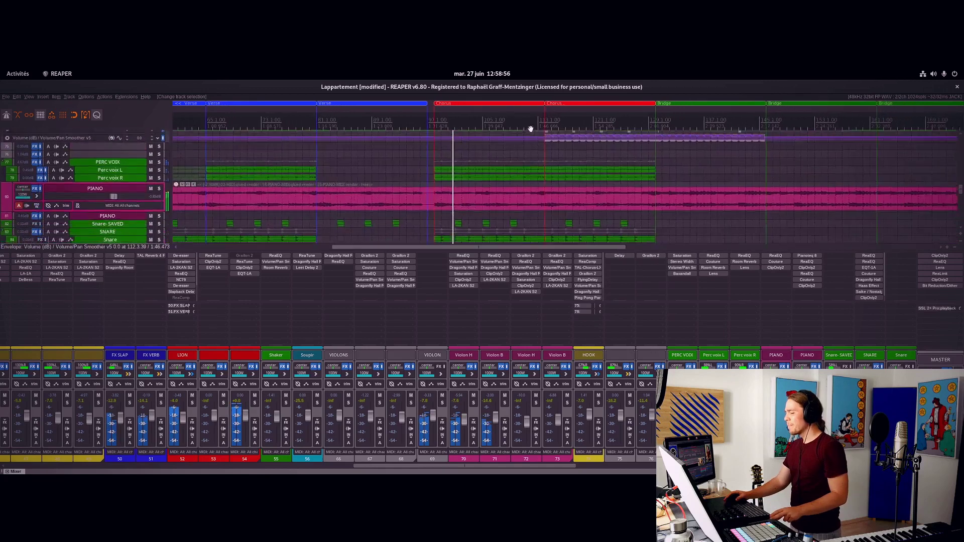
scroll(534, 134, down, 10)
scroll(519, 155, right, 2)
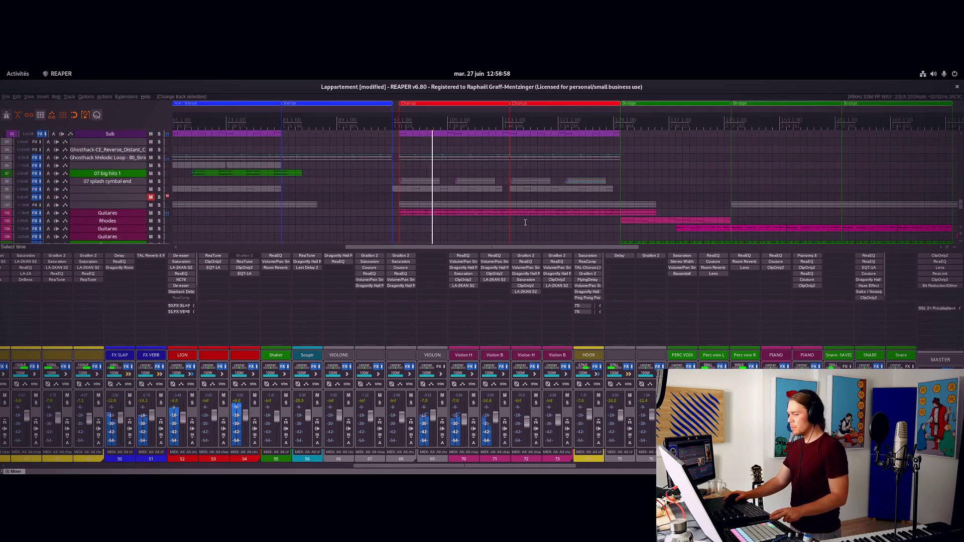
- Follow the lower tracks from the chorus into the bridge and select the Rhodes track
drag(525, 223, 519, 156)
drag(520, 202, 526, 172)
drag(572, 207, 570, 183)
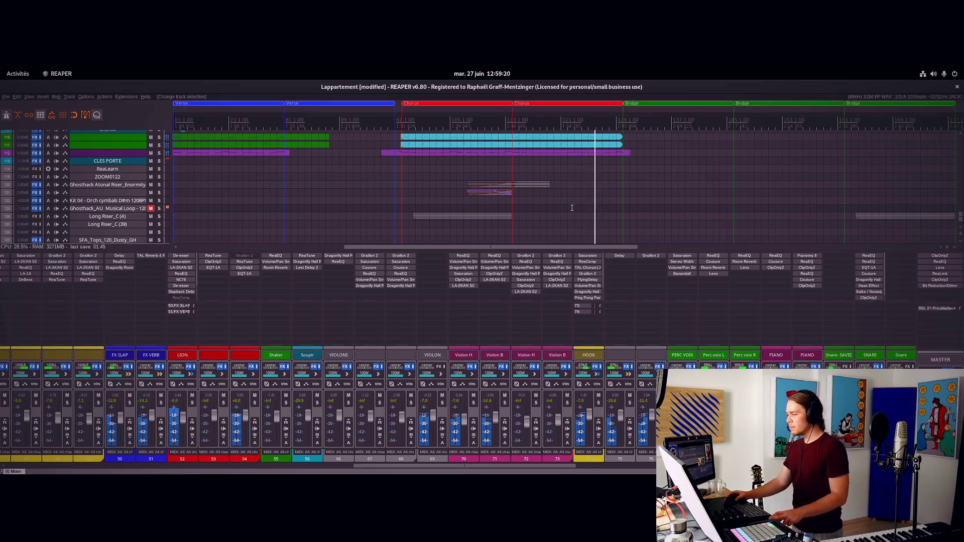
drag(588, 209, 457, 207)
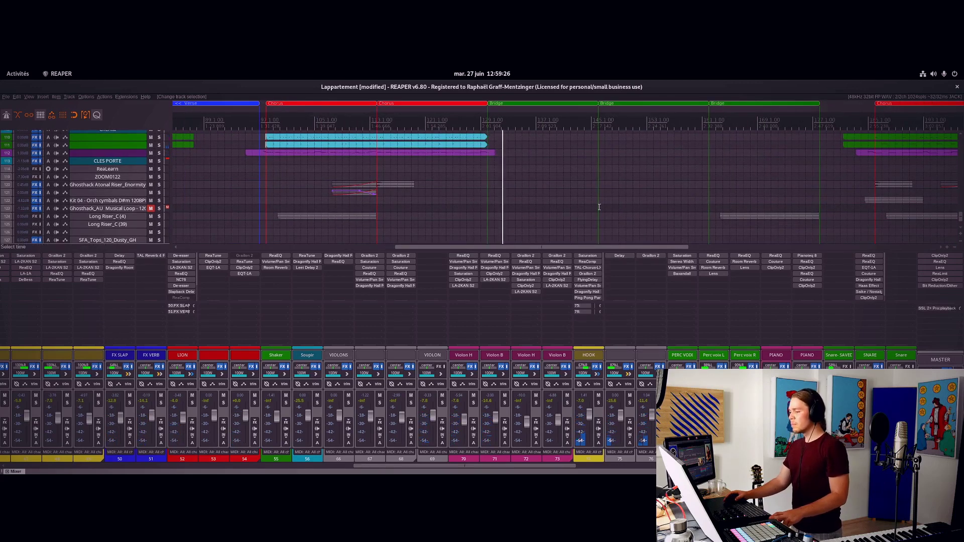
drag(595, 209, 503, 242)
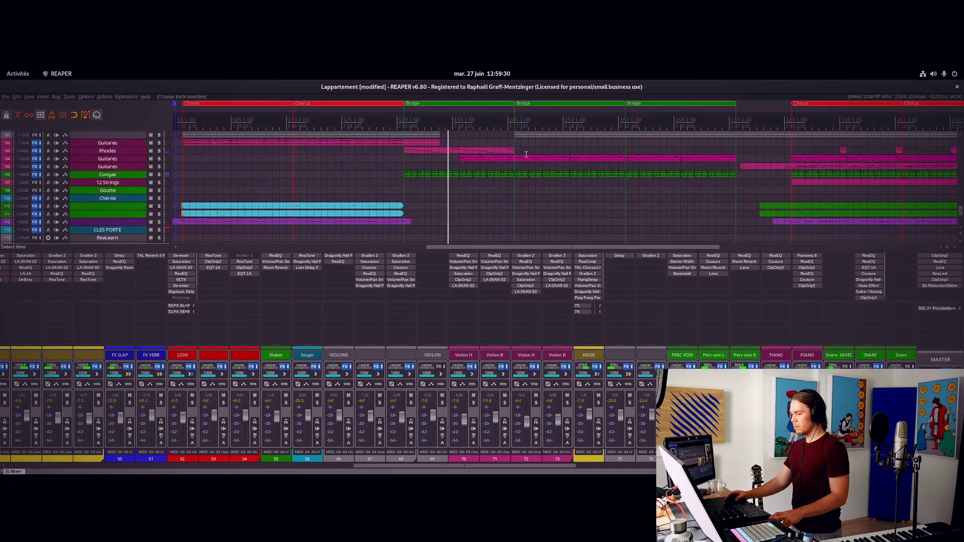
scroll(127, 204, up, 5)
click(127, 204)
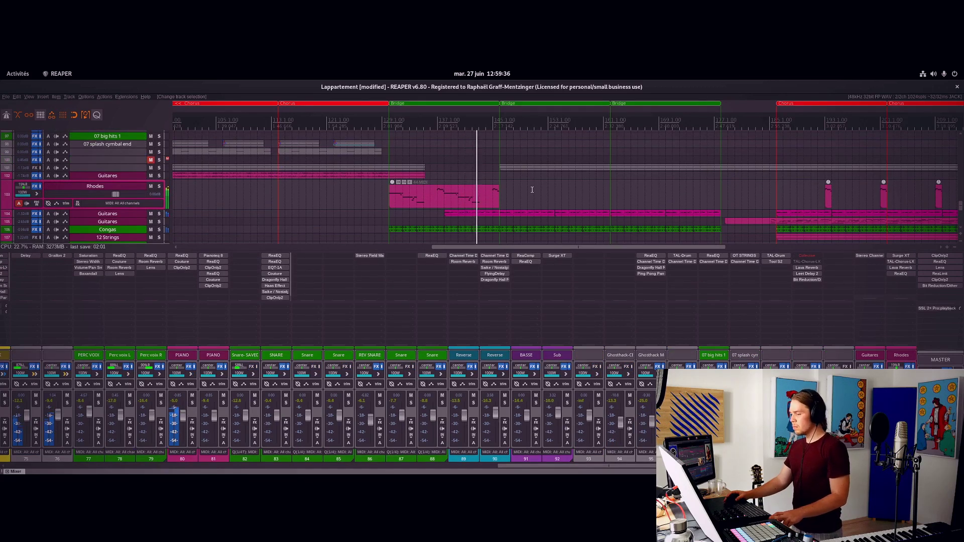
drag(532, 190, 497, 194)
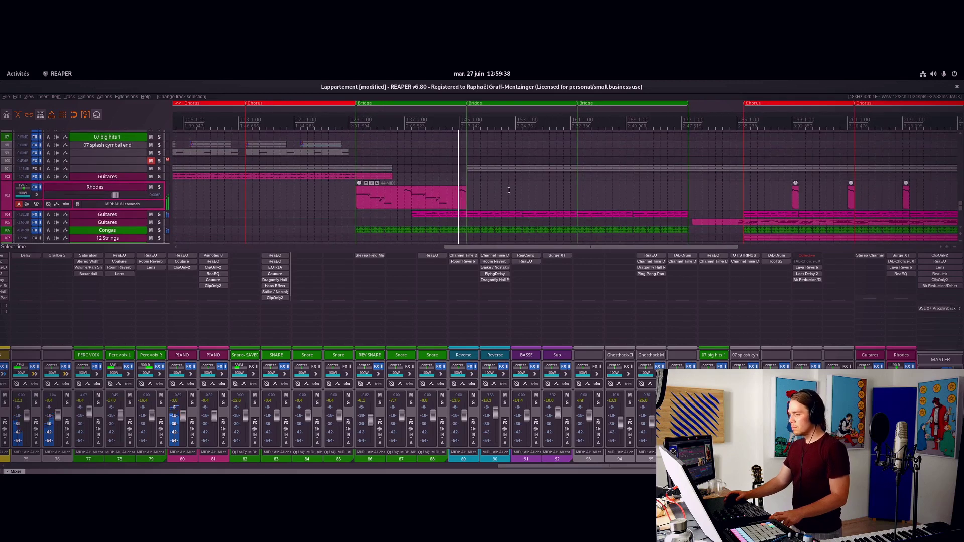
- Hide the mixer and examine the bridge arrangement from the Rhodes track up to the backing vocals
key(ctrl+m)
scroll(512, 231, up, 5)
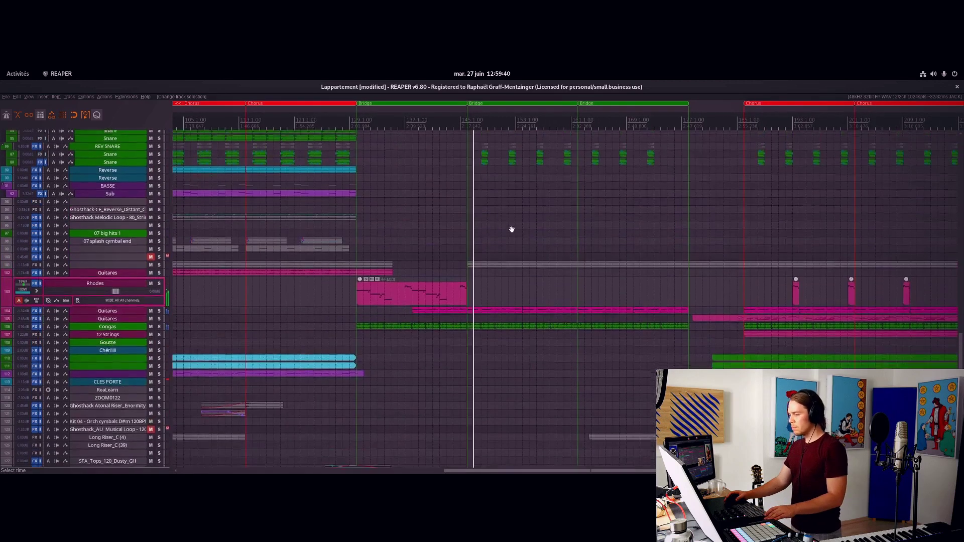
scroll(525, 209, up, 8)
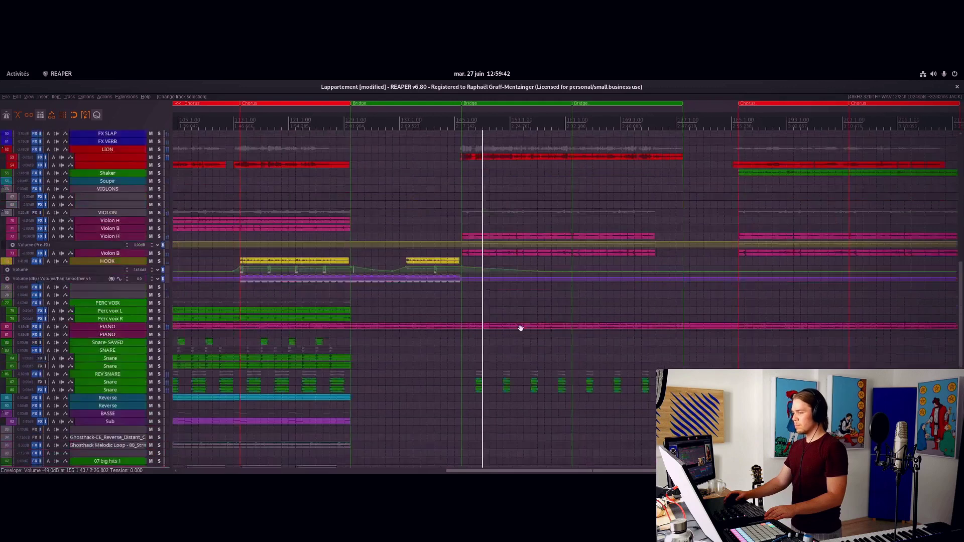
scroll(521, 198, up, 5)
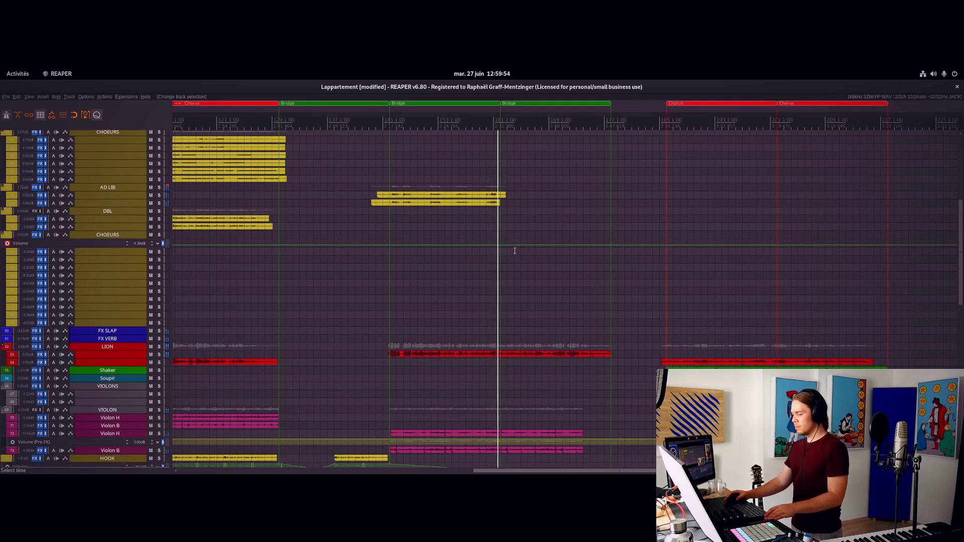
scroll(525, 351, up, 3)
scroll(525, 352, up, 2)
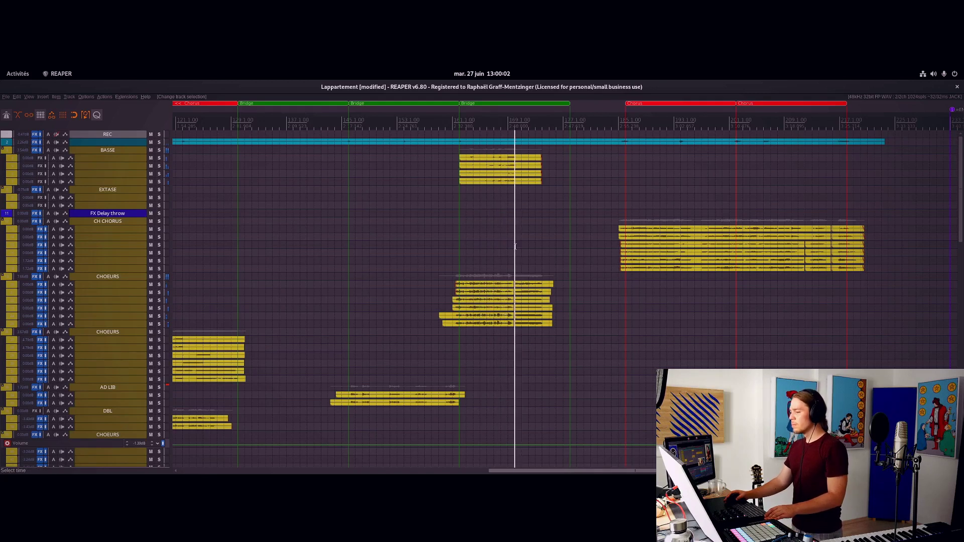
- Examine the arrangement from the end of the bridge into the last chorus, from the choirs down to the lower instruments
scroll(515, 246, down, 3)
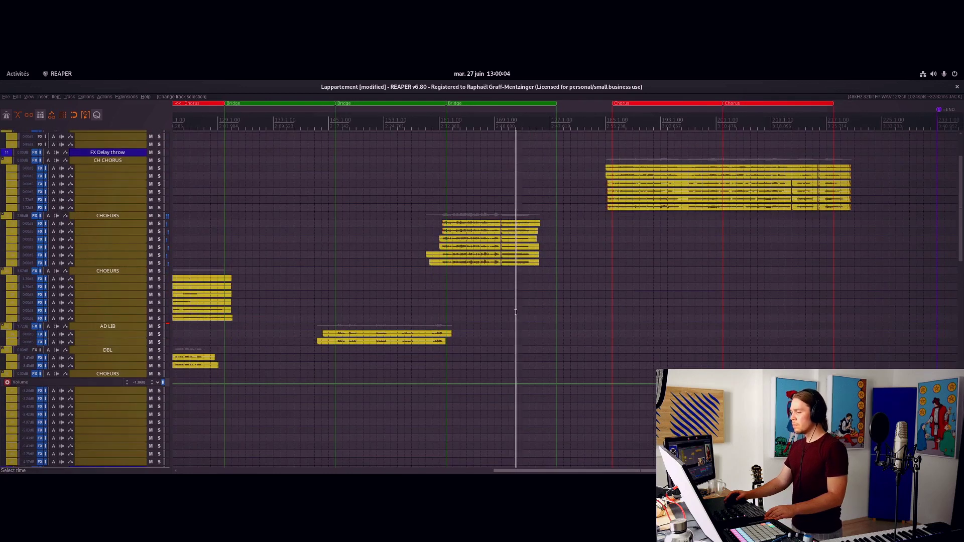
scroll(522, 301, down, 3)
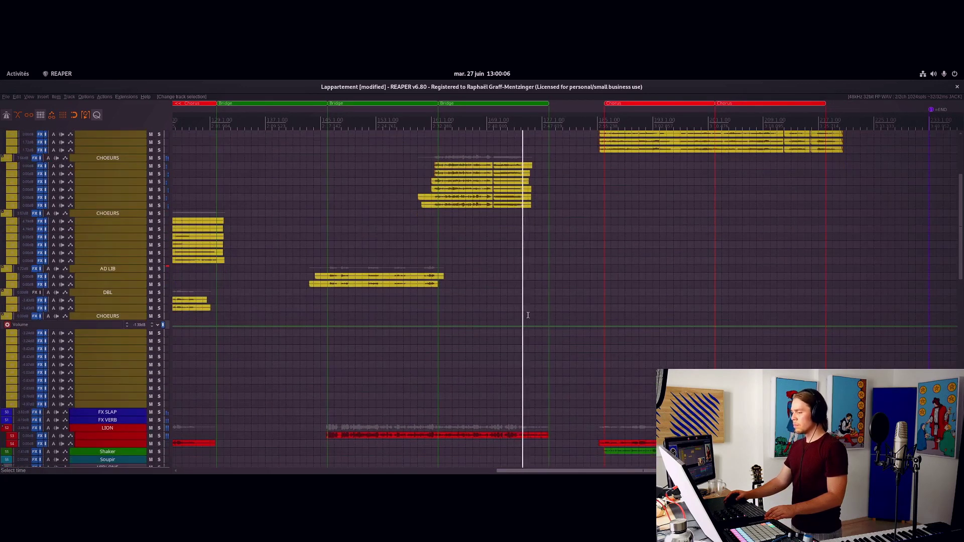
scroll(528, 315, down, 10)
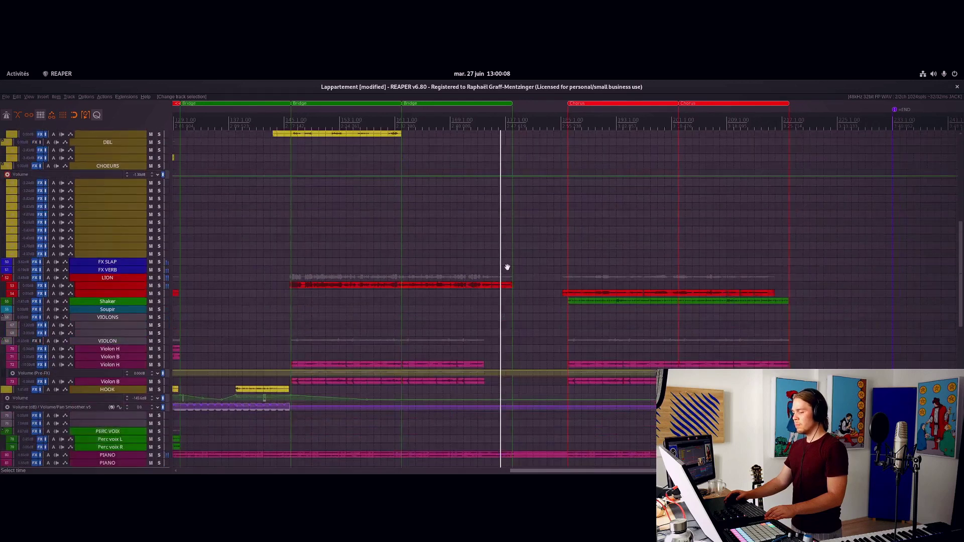
drag(521, 315, 516, 284)
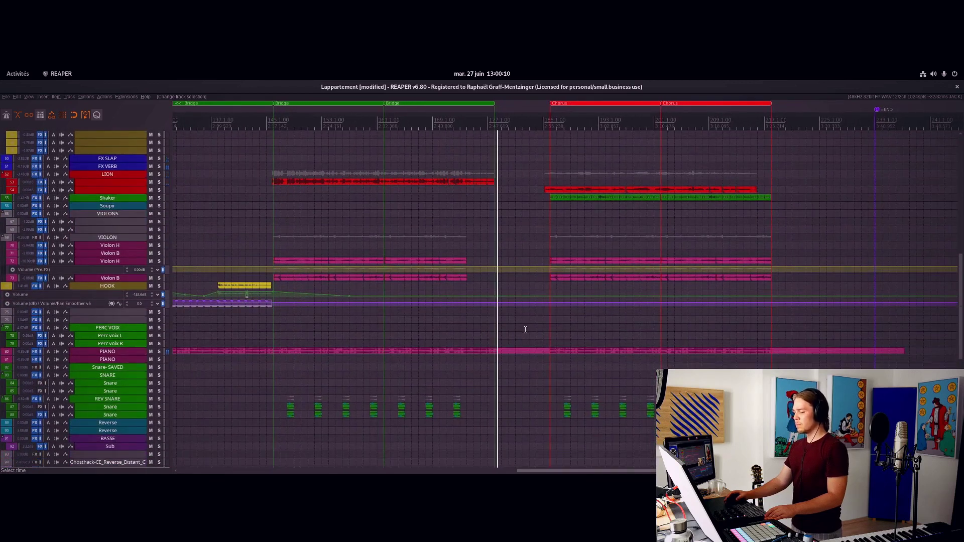
drag(525, 331, 483, 316)
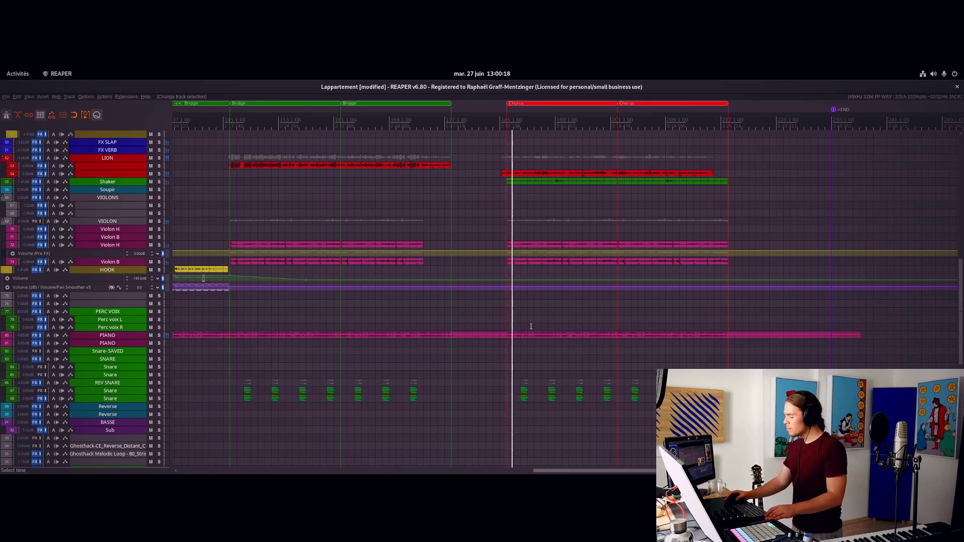
drag(528, 324, 524, 300)
scroll(524, 300, down, 10)
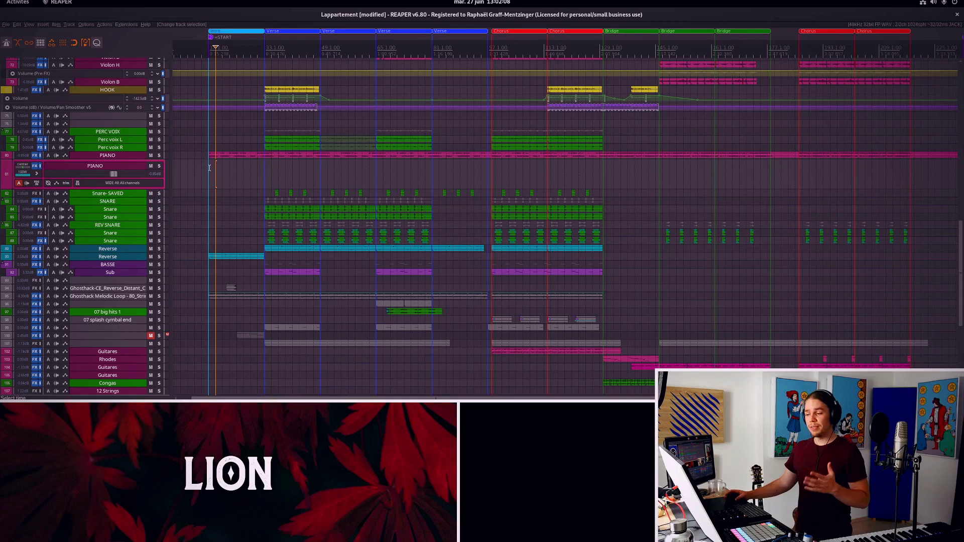
- Solo the upper PIANO track and audition it from the start of the song
scroll(365, 184, down, 2)
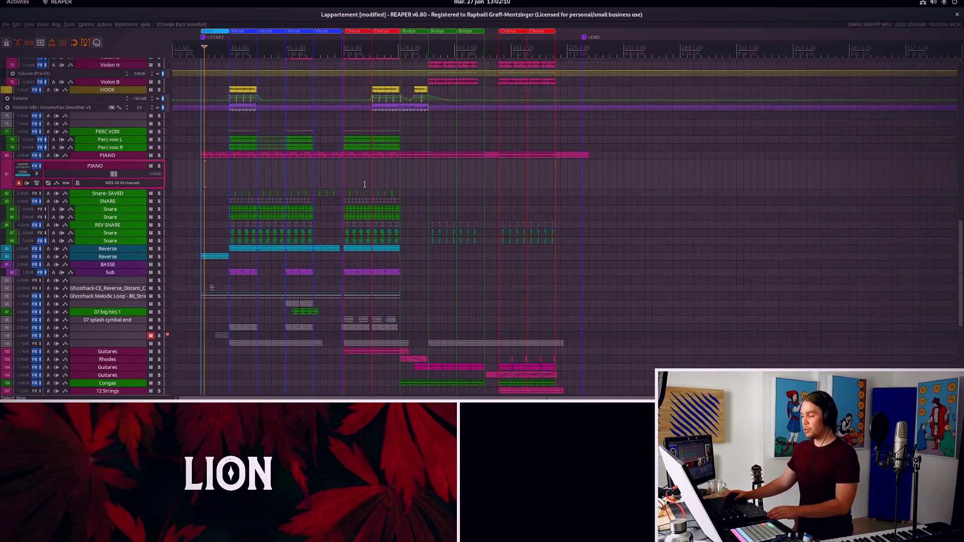
click(121, 157)
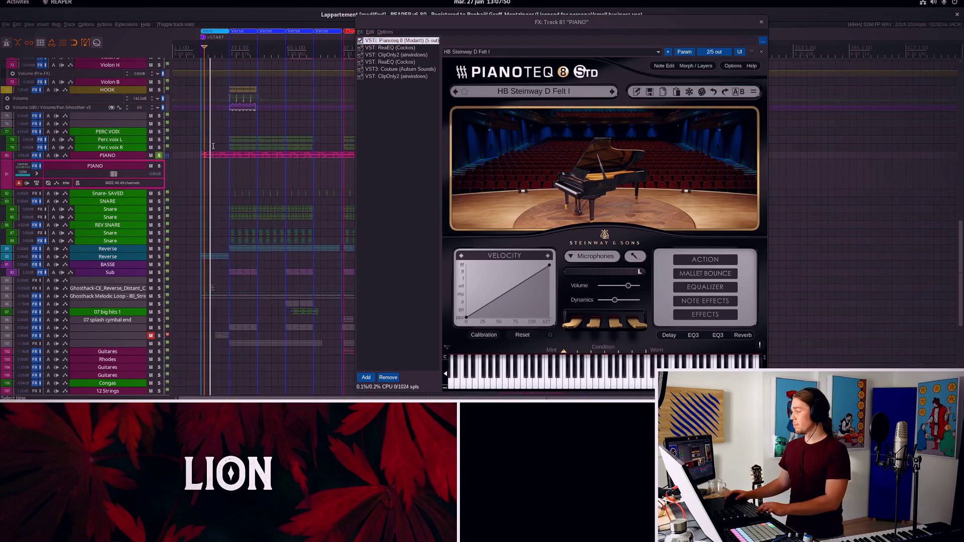
key(space)
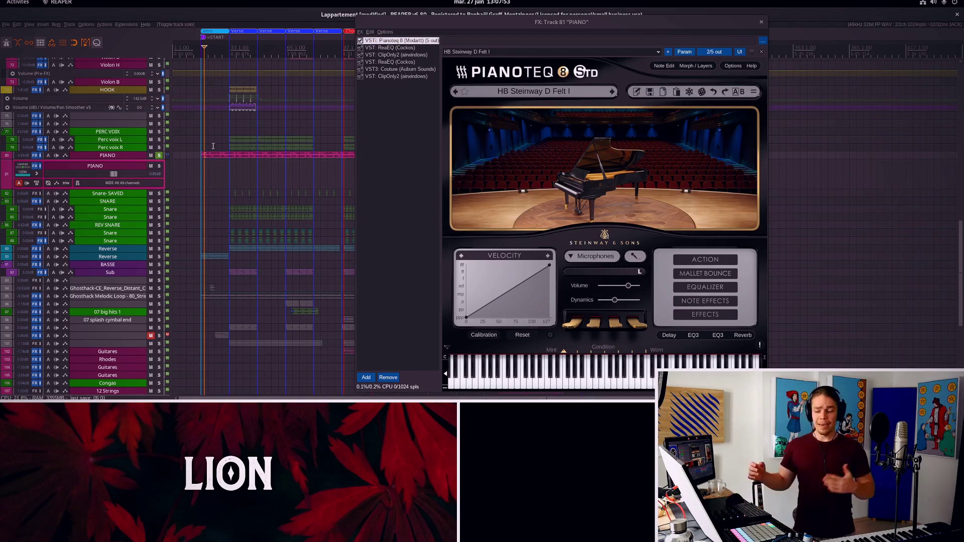
click(158, 155)
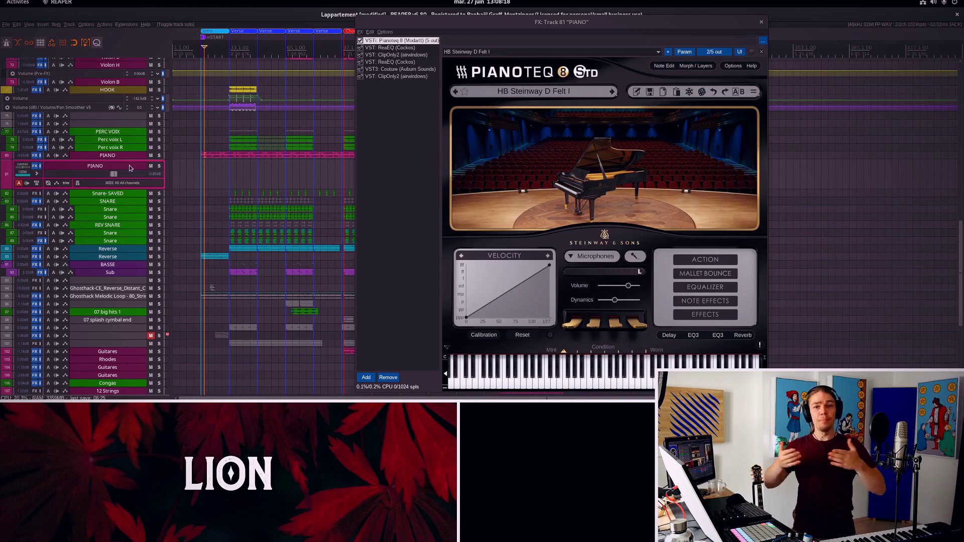
click(159, 155)
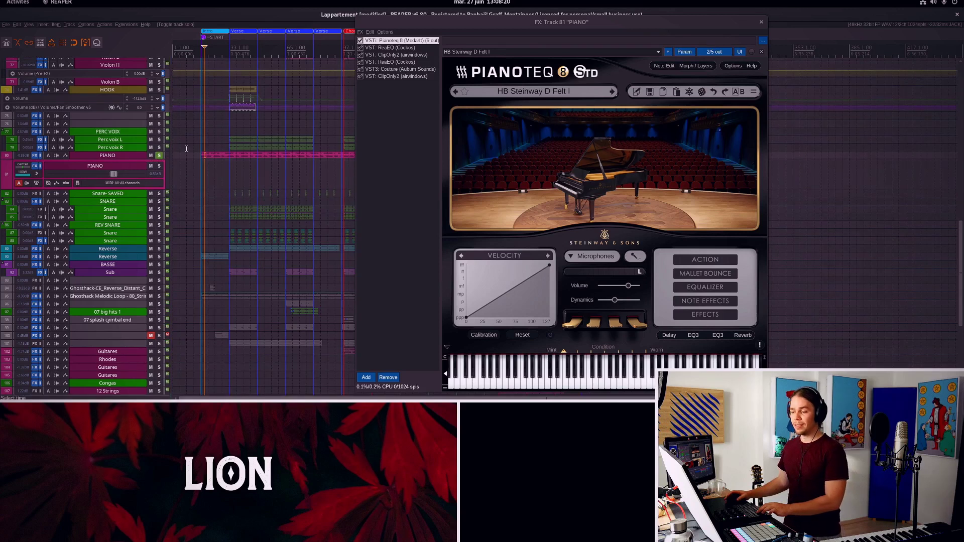
click(198, 147)
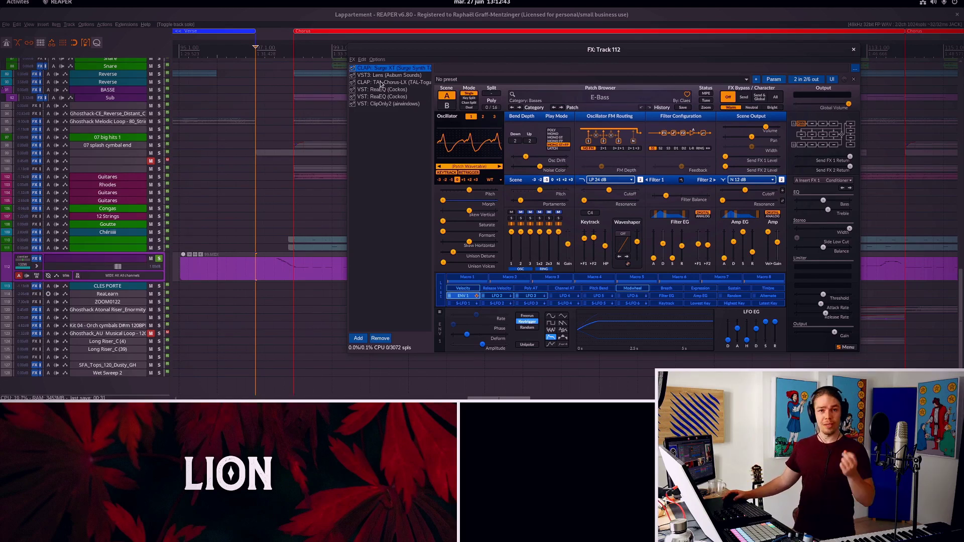
- Open TAL-Chorus-LX in track 112's effects chain and compare the synth bass with the chorus bypassed and enabled
click(382, 83)
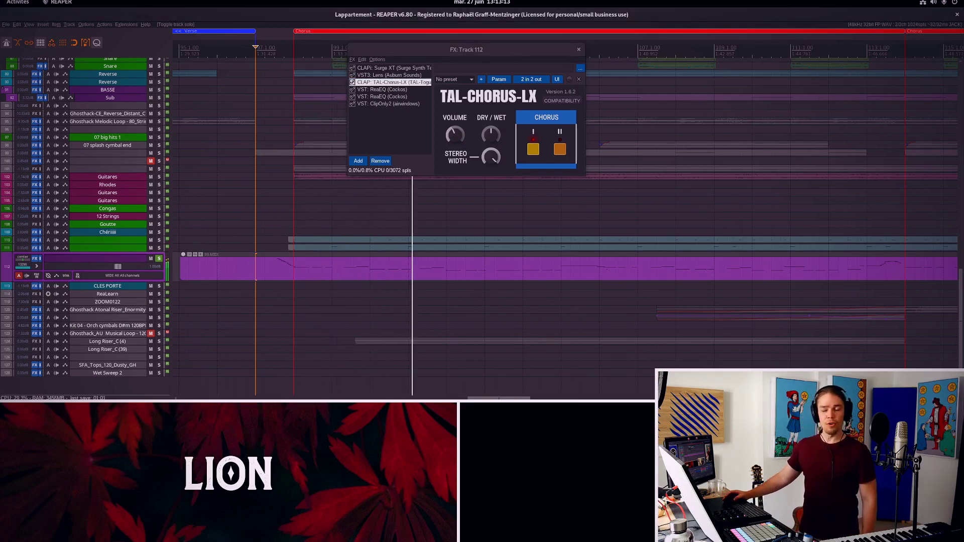
click(352, 82)
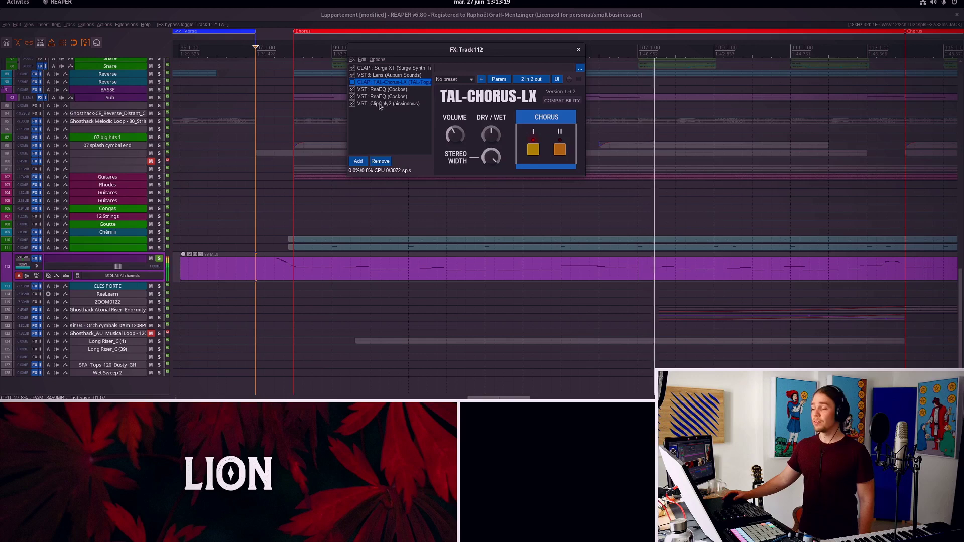
click(353, 83)
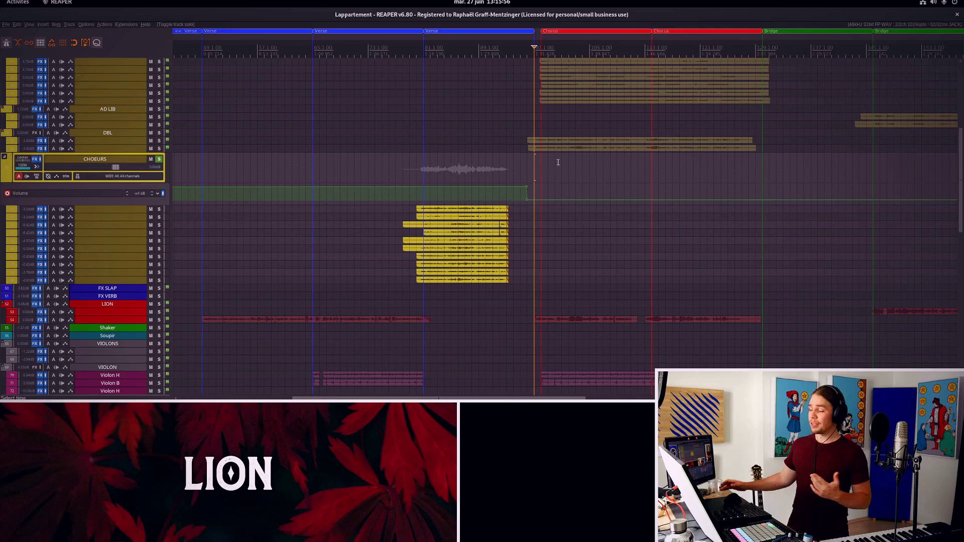
- Examine the choir, AD LIB and DBL vocal tracks around the soloed CHOEURS group
scroll(571, 219, up, 1)
scroll(571, 219, up, 4)
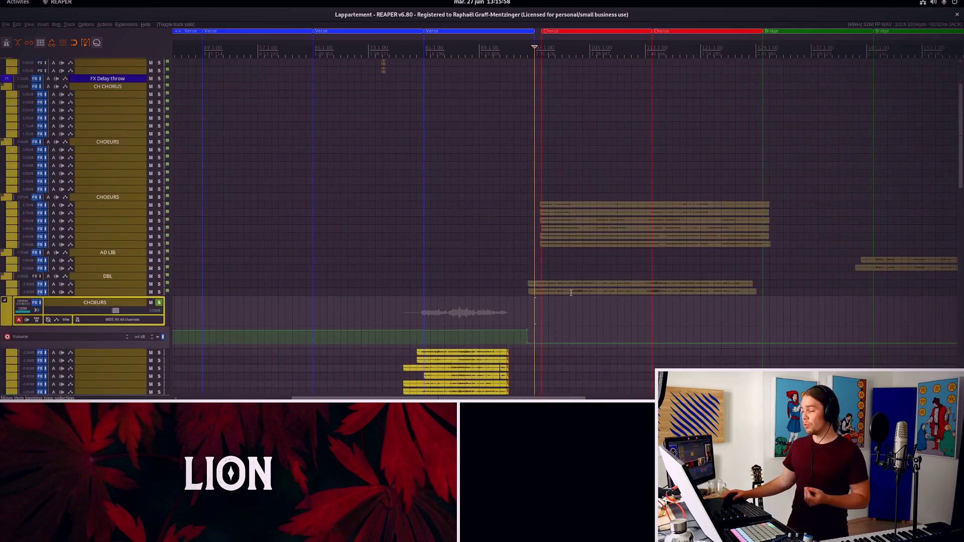
scroll(571, 220, down, 6)
scroll(571, 220, right, 2)
scroll(571, 220, down, 3)
scroll(532, 289, up, 8)
scroll(522, 236, up, 2)
scroll(517, 201, right, 1)
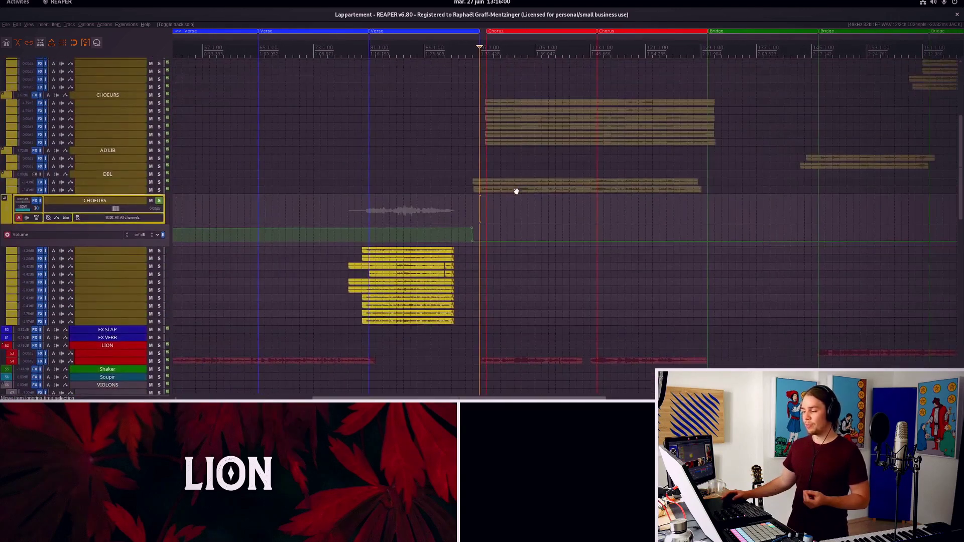
- Play the soloed CHOEURS group from the start of its phrase in the last verse
click(359, 213)
key(space)
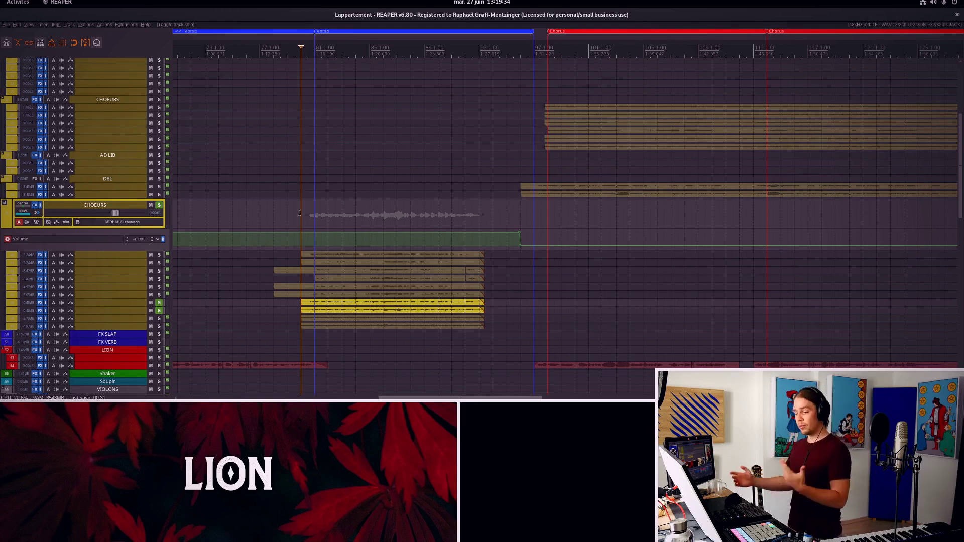
key(space)
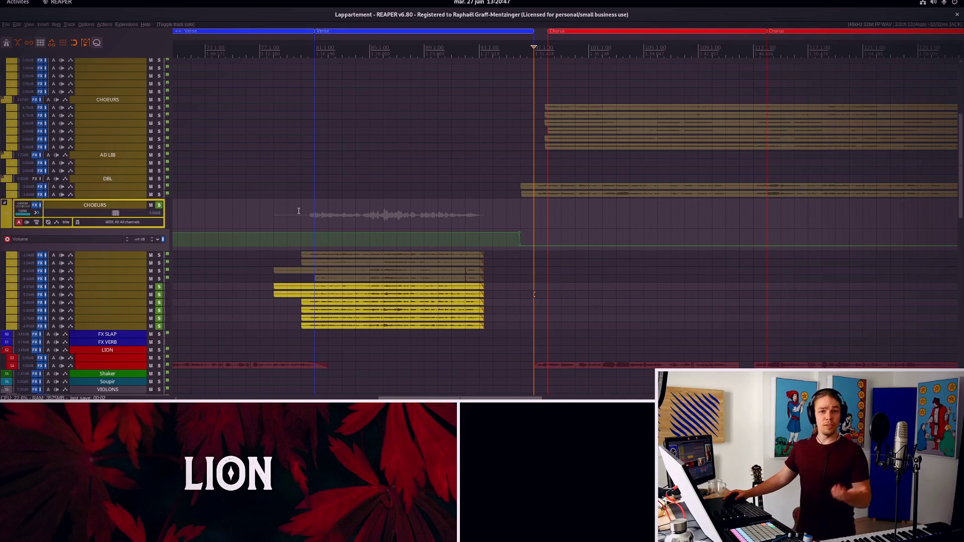
- Replay the choir phrase from its beginning with more layers soloed each time, up to the full choir
click(299, 211)
key(space)
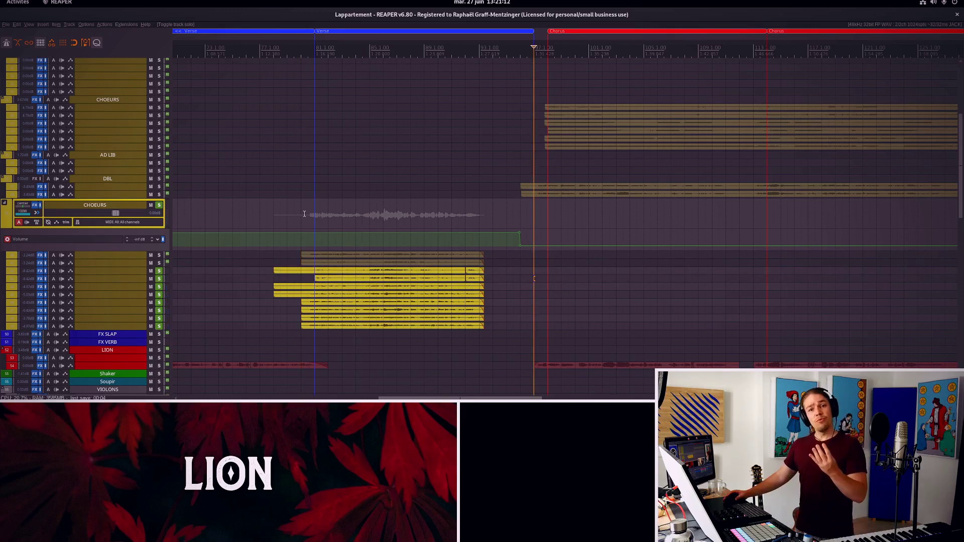
click(305, 214)
key(space)
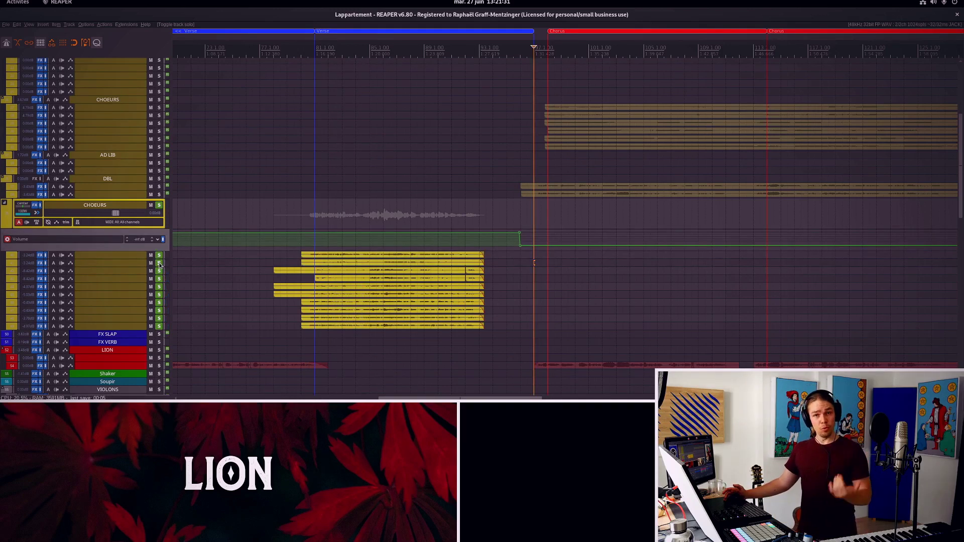
click(300, 214)
key(space)
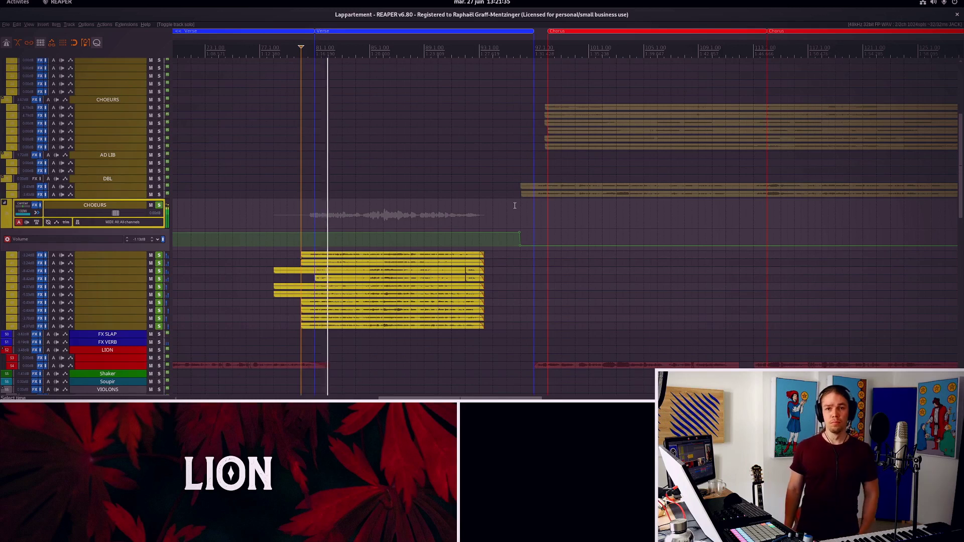